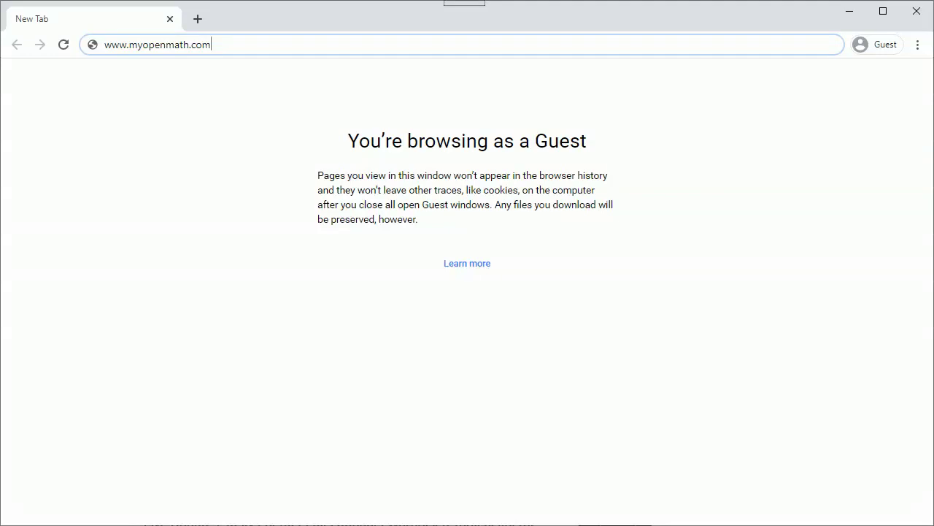
Log in to myopenmath.com with the student username and password, then open Math 1006's Final Exam
{"action": "key", "text": "Return"}
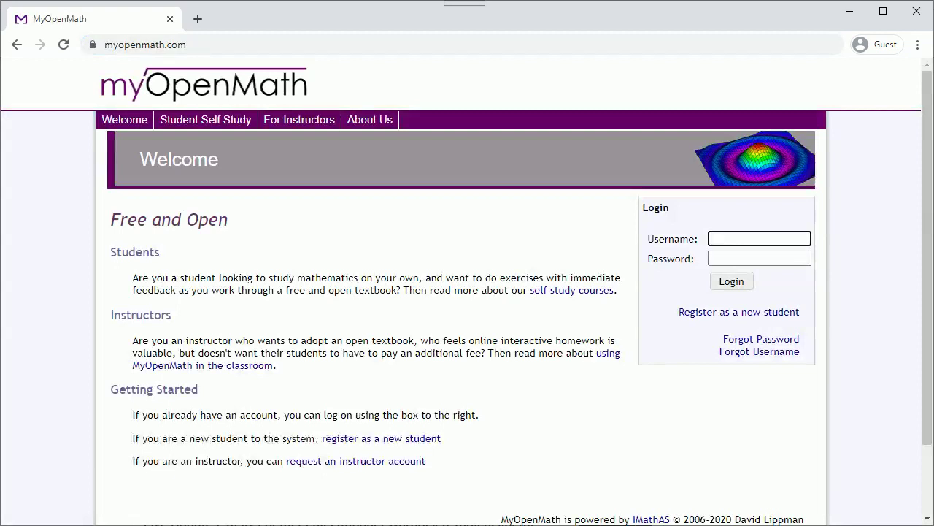
{"action": "type", "text": "jeffsuzuki_stude"}
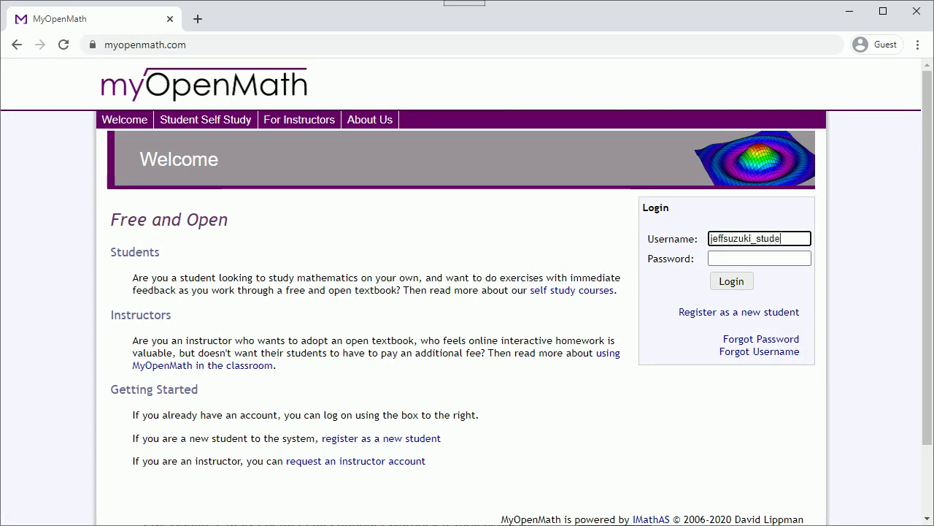
{"action": "type", "text": "nt"}
{"action": "key", "text": "Tab"}
{"action": "type", "text": "•••••••"}
{"action": "key", "text": "Return"}
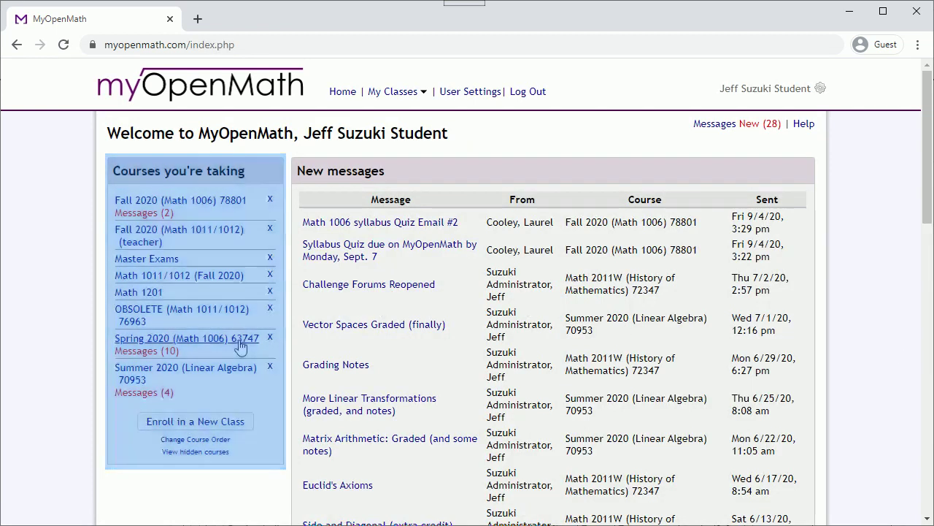
{"action": "left_click", "coordinate": [240, 341]}
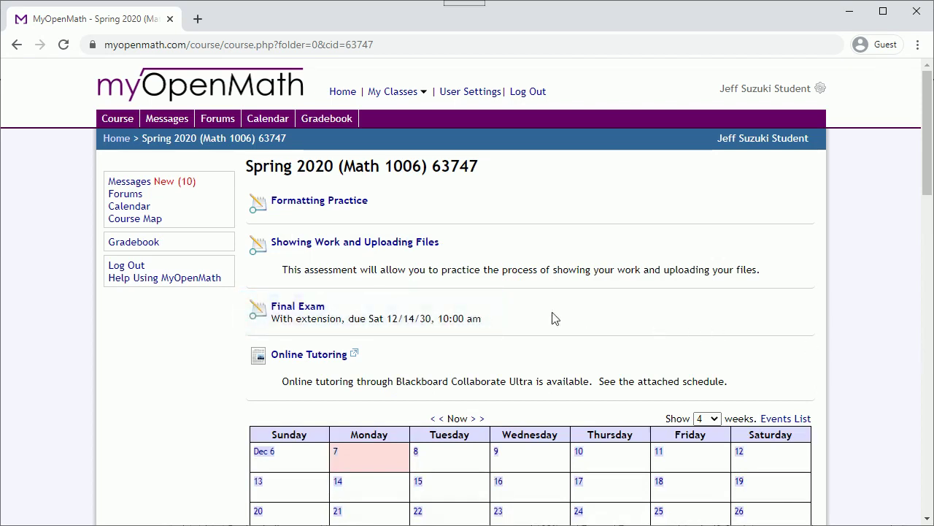
{"action": "left_click", "coordinate": [305, 310]}
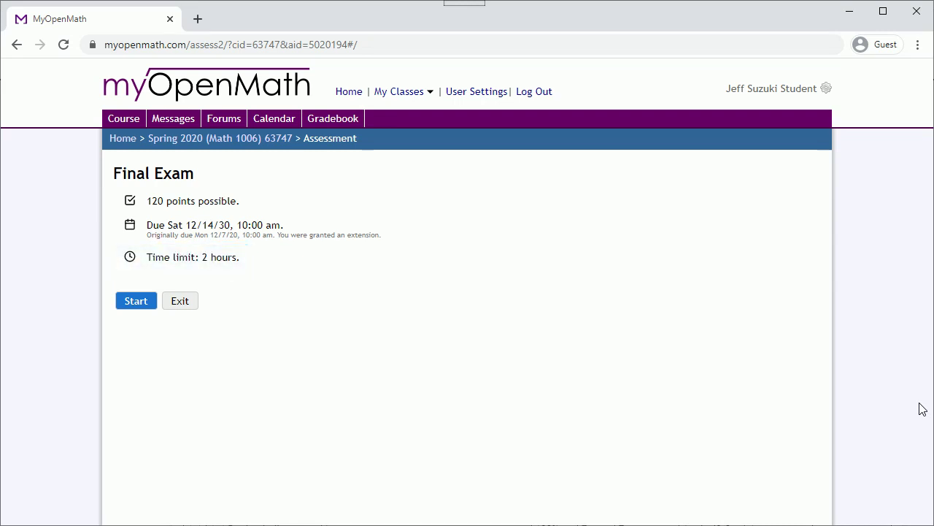
Start the two-hour timed Final Exam and confirm the time-limit prompt
{"action": "left_click", "coordinate": [125, 306]}
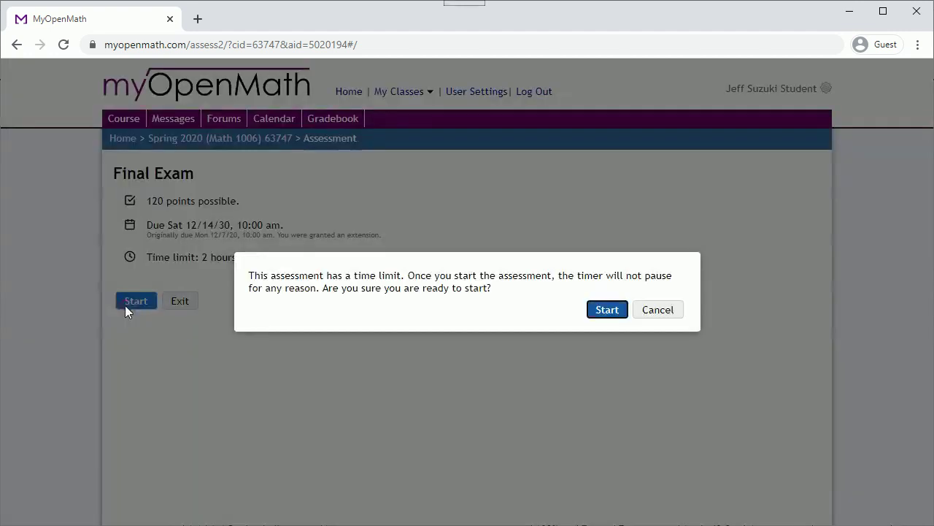
{"action": "key", "text": "Return"}
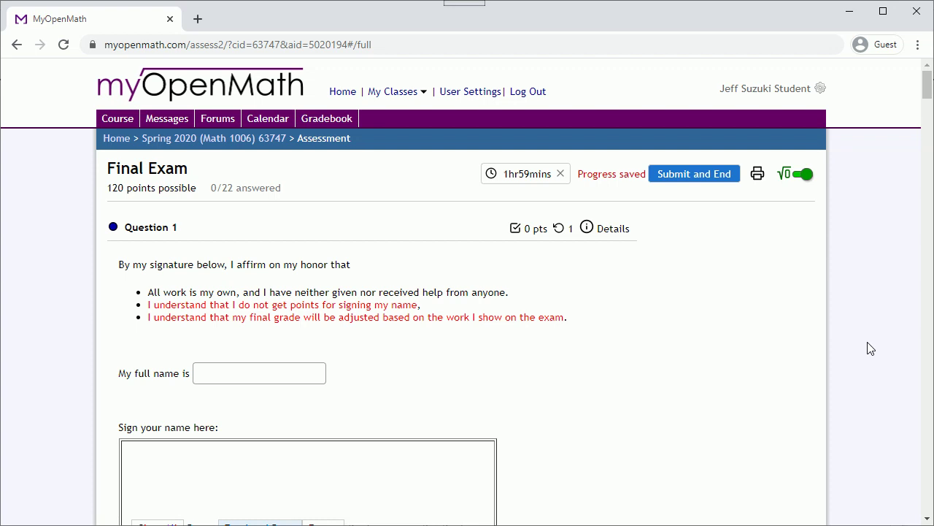
Enter the full name in Question 1's honor statement and draw a freehand signature
{"action": "scroll", "coordinate": [803, 369], "scroll_direction": "down", "scroll_amount": 2}
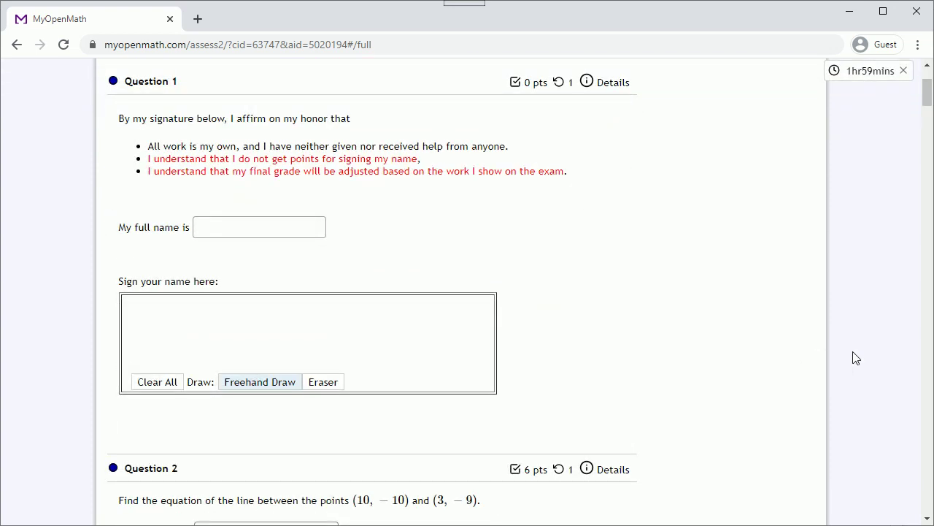
{"action": "left_click", "coordinate": [256, 234]}
{"action": "type", "text": "A Student"}
{"action": "mouse_move", "coordinate": [201, 327]}
{"action": "left_mouse_down"}
{"action": "mouse_move", "coordinate": [255, 315]}
{"action": "mouse_move", "coordinate": [374, 339]}
{"action": "left_mouse_up"}
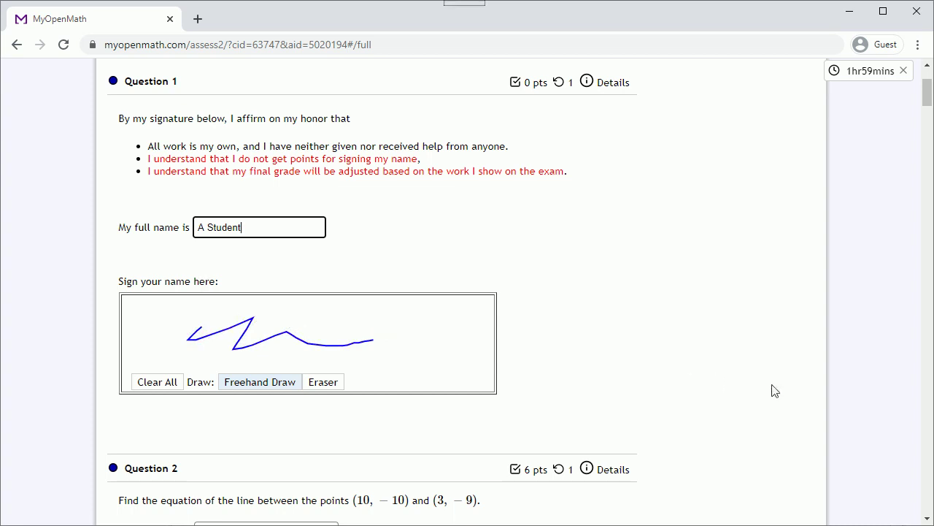
Enter y=15x-7 as Question 2's equation answer, leaving the work box empty
{"action": "scroll", "coordinate": [881, 391], "scroll_direction": "down", "scroll_amount": 3}
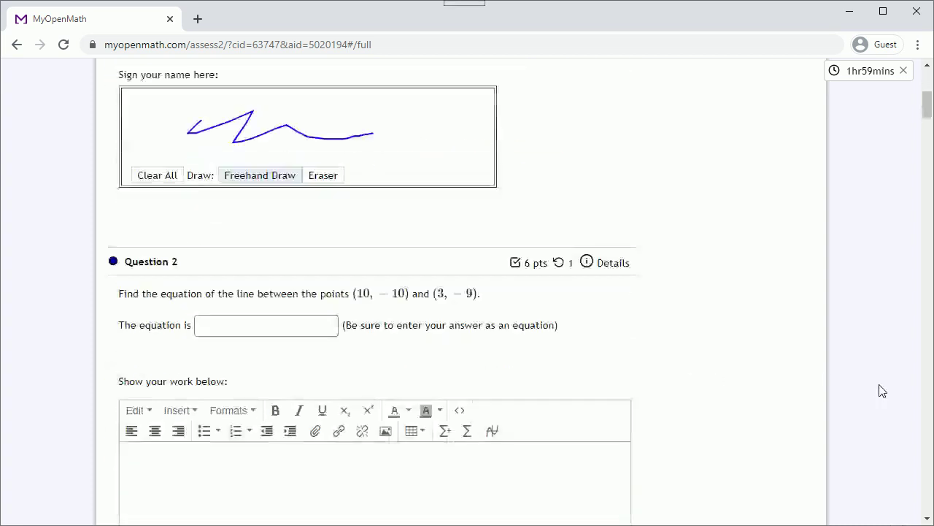
{"action": "scroll", "coordinate": [882, 390], "scroll_direction": "down", "scroll_amount": 2}
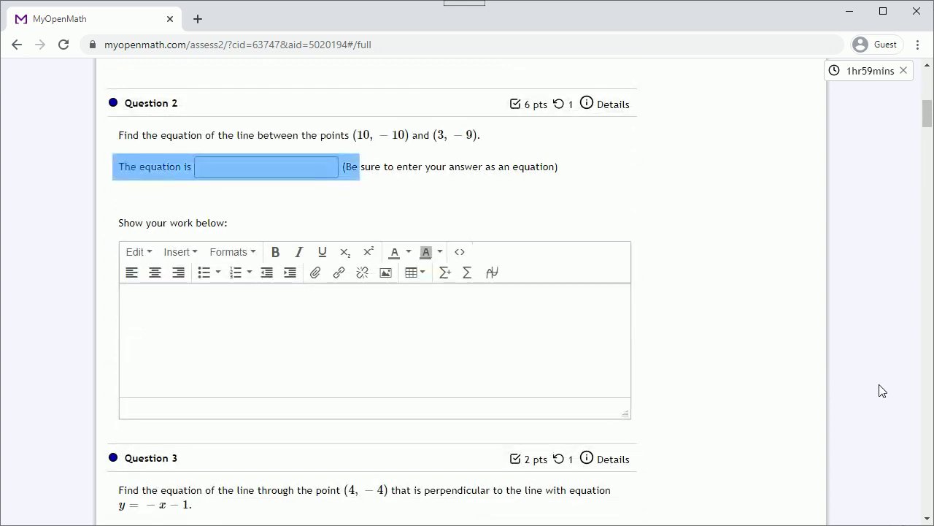
{"action": "key", "text": "Tab"}
{"action": "type", "text": "y"}
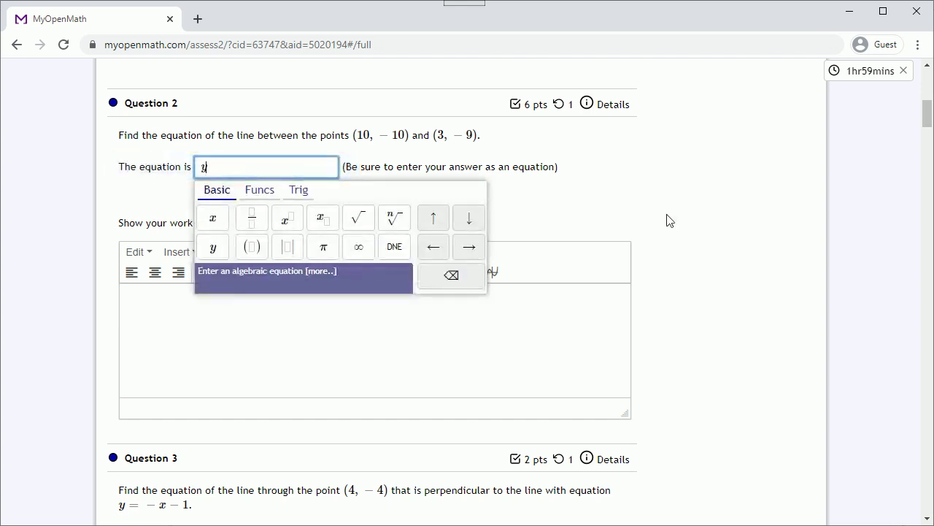
{"action": "type", "text": "=15x-7"}
{"action": "left_click", "coordinate": [484, 340]}
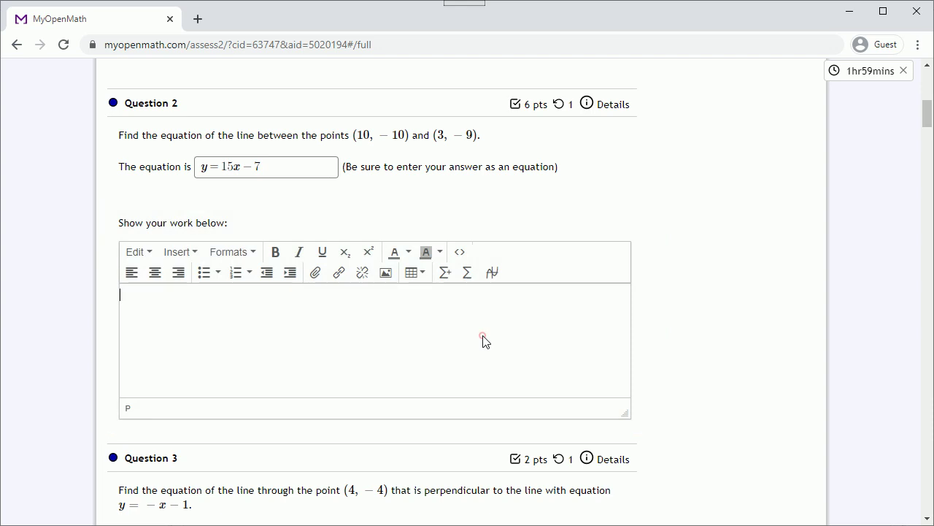
Open a file picker from Insert/edit image's File Manager to choose a photo
{"action": "left_click", "coordinate": [384, 274]}
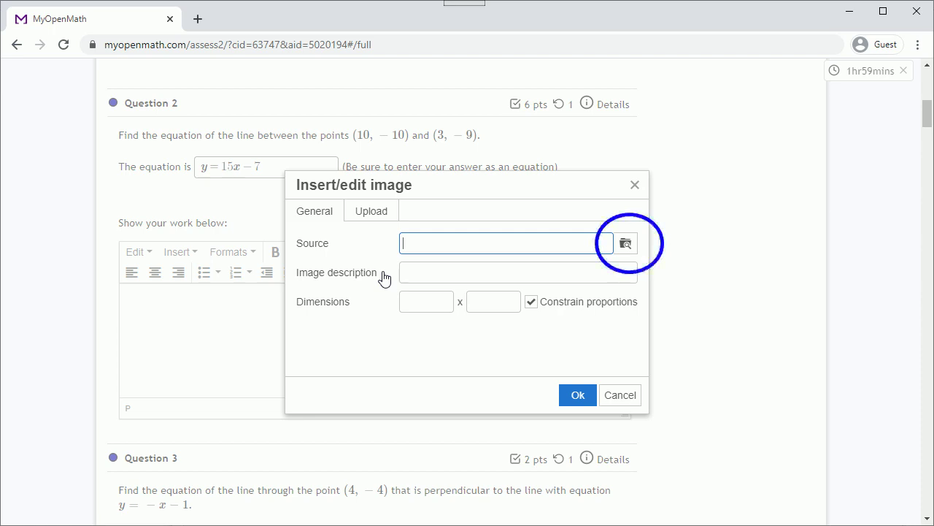
{"action": "left_click", "coordinate": [625, 246]}
{"action": "left_click", "coordinate": [423, 187]}
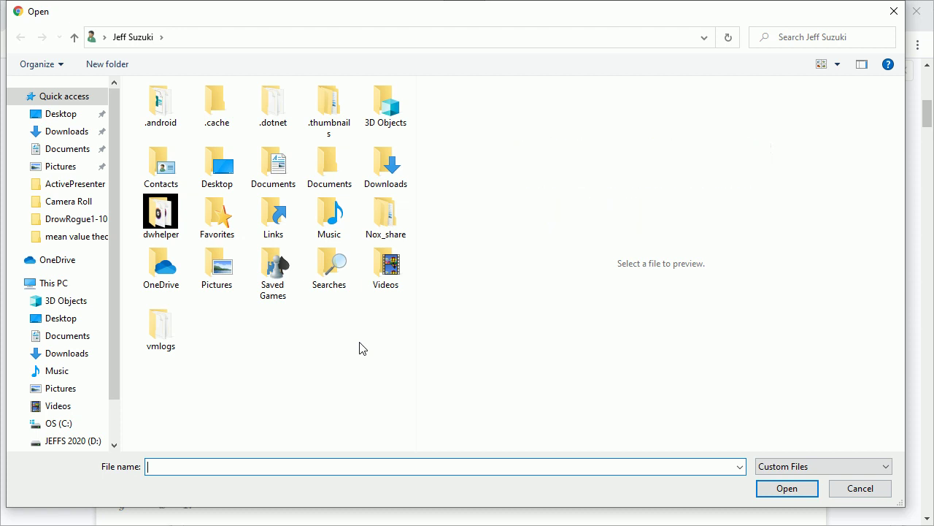
Choose WIN_20201204_08_51_12_Pro from the Camera Roll folder
{"action": "left_click", "coordinate": [60, 208]}
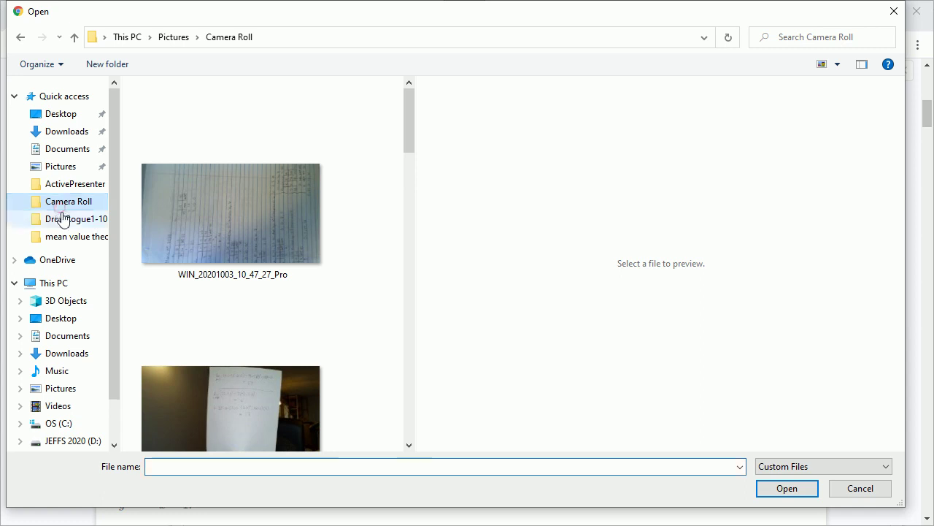
{"action": "left_click", "coordinate": [234, 413]}
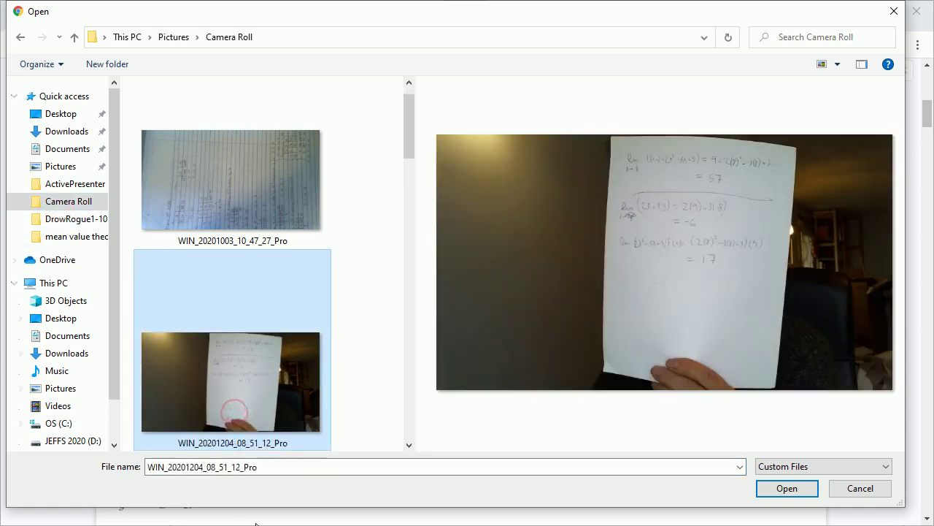
{"action": "left_click", "coordinate": [787, 491]}
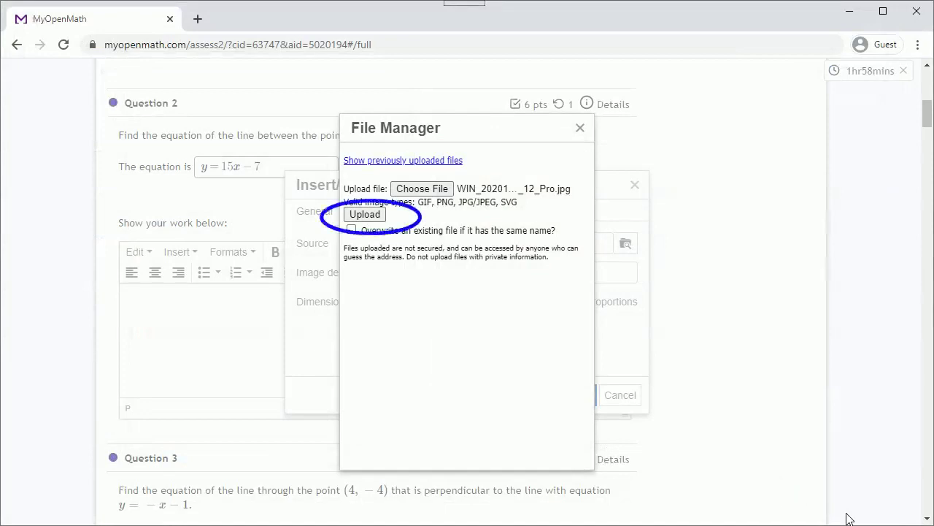
Upload the handwritten-work photo and insert it into Question 2's work box
{"action": "left_click", "coordinate": [365, 214]}
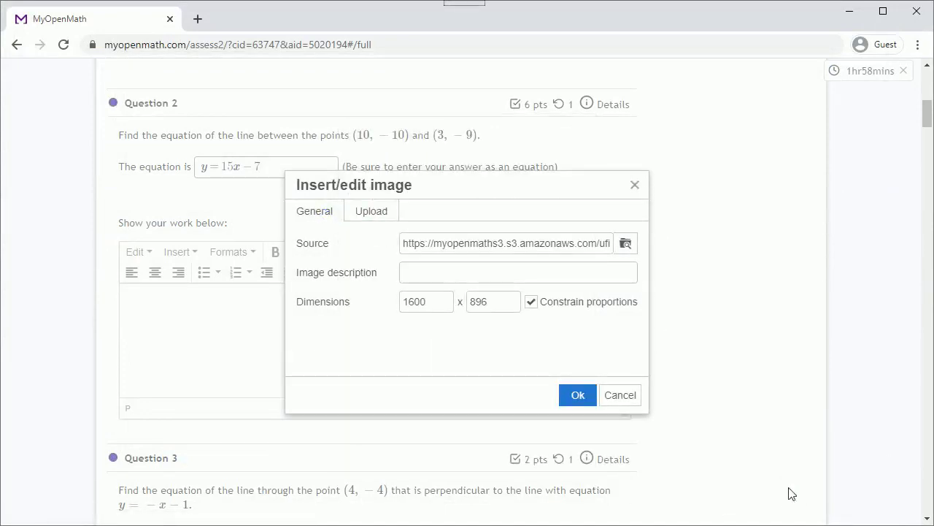
{"action": "left_click", "coordinate": [573, 394]}
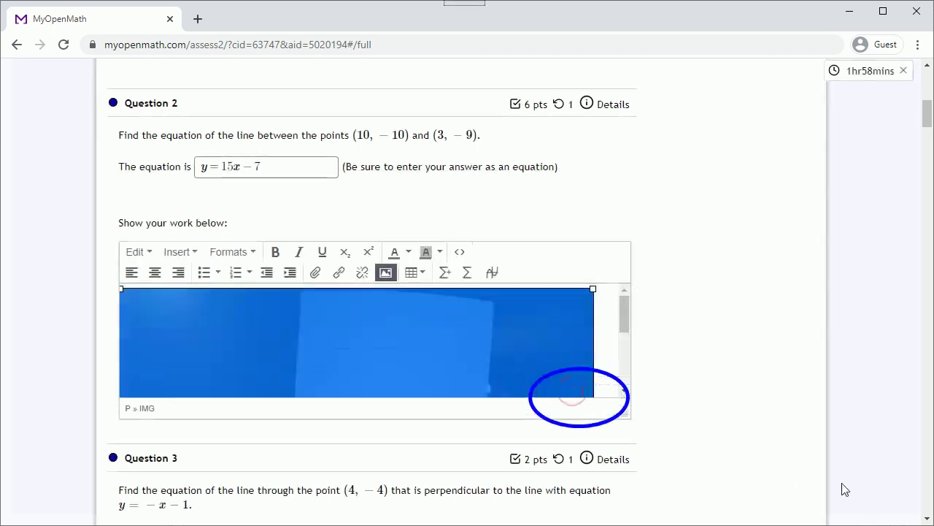
{"action": "left_click", "coordinate": [605, 379]}
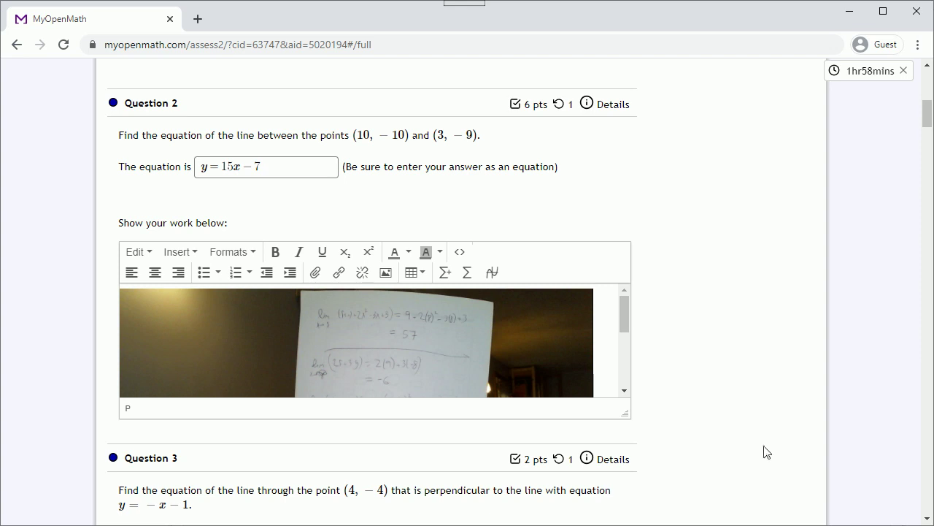
{"action": "scroll", "coordinate": [766, 447], "scroll_direction": "down", "scroll_amount": 4}
Enter the full name and draw a signature for Question 22, then Submit and End
{"action": "scroll", "coordinate": [766, 447], "scroll_direction": "down", "scroll_amount": 3}
{"action": "scroll", "coordinate": [766, 447], "scroll_direction": "down", "scroll_amount": 5}
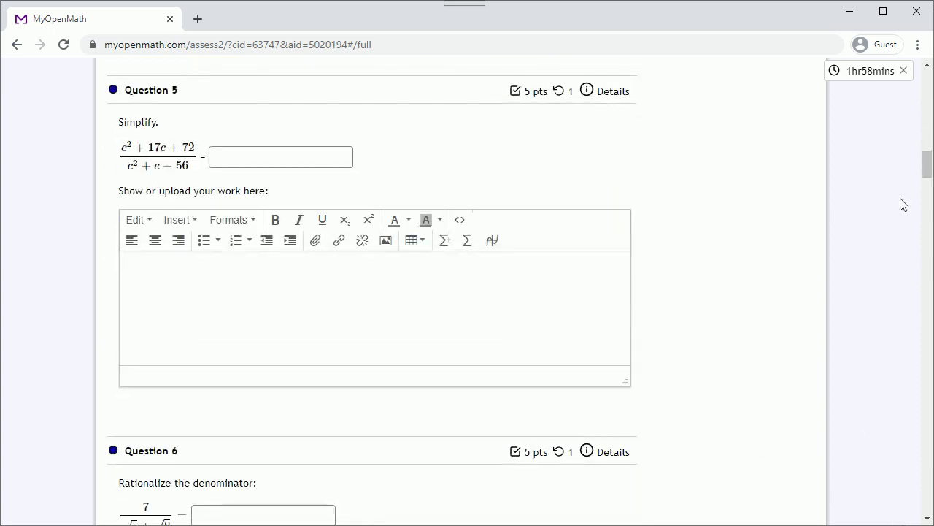
{"action": "left_click_drag", "start_coordinate": [927, 162], "coordinate": [927, 500]}
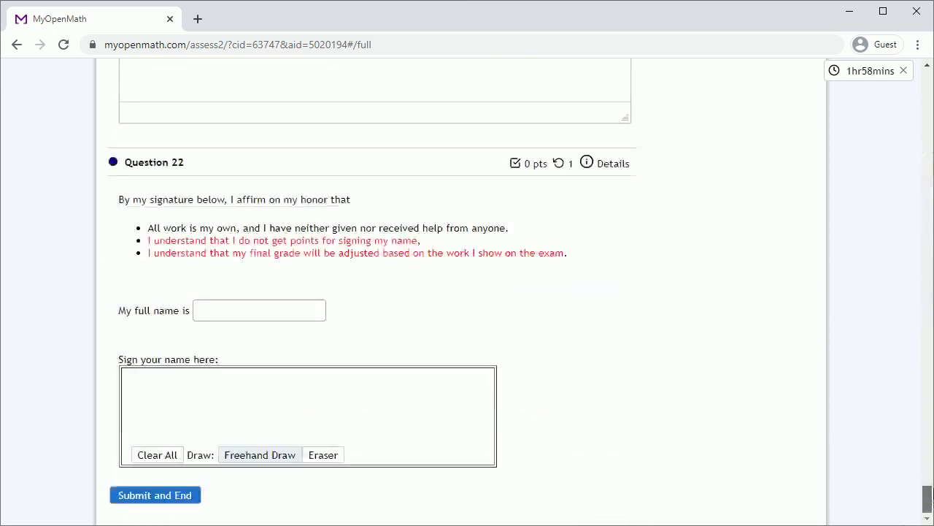
{"action": "left_click", "coordinate": [225, 312]}
{"action": "type", "text": "A"}
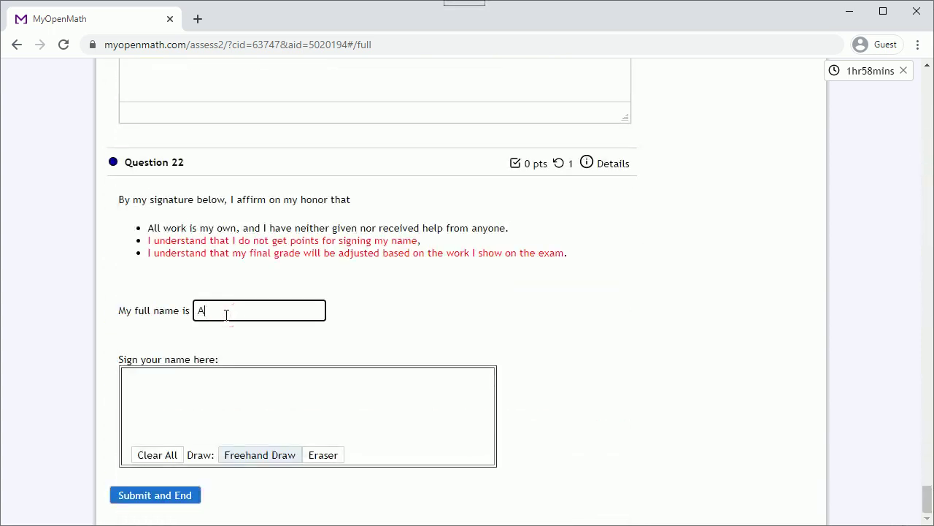
{"action": "type", "text": " Student"}
{"action": "left_click_drag", "start_coordinate": [192, 407], "coordinate": [349, 413]}
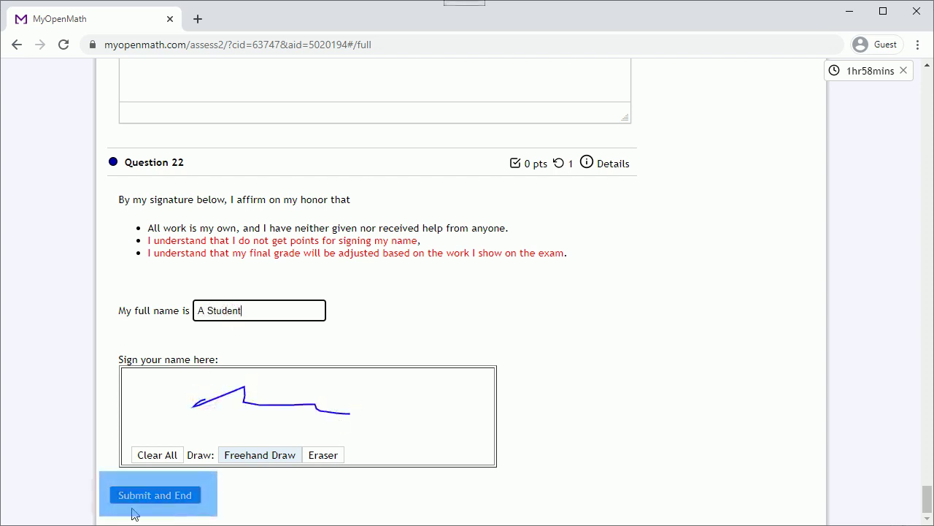
{"action": "left_click", "coordinate": [166, 498]}
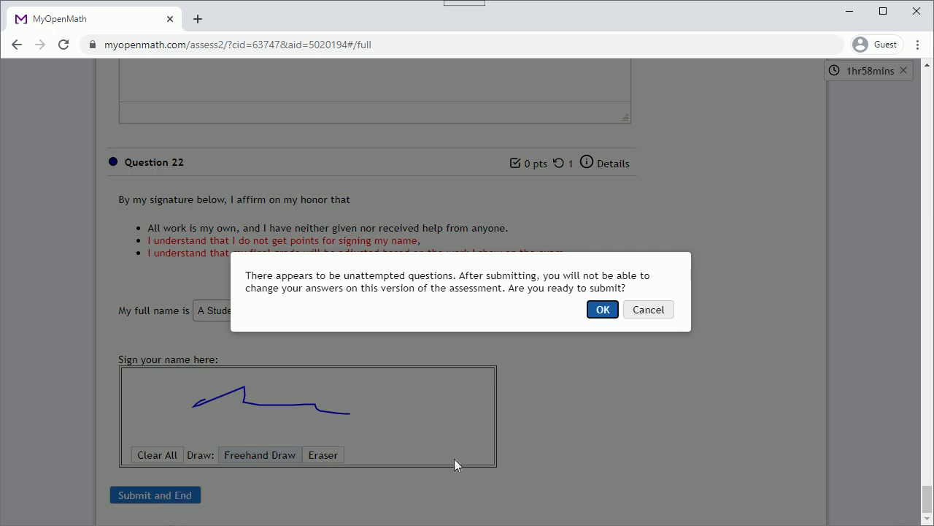
Confirm submitting despite the unattempted-questions warning
{"action": "left_click", "coordinate": [604, 313]}
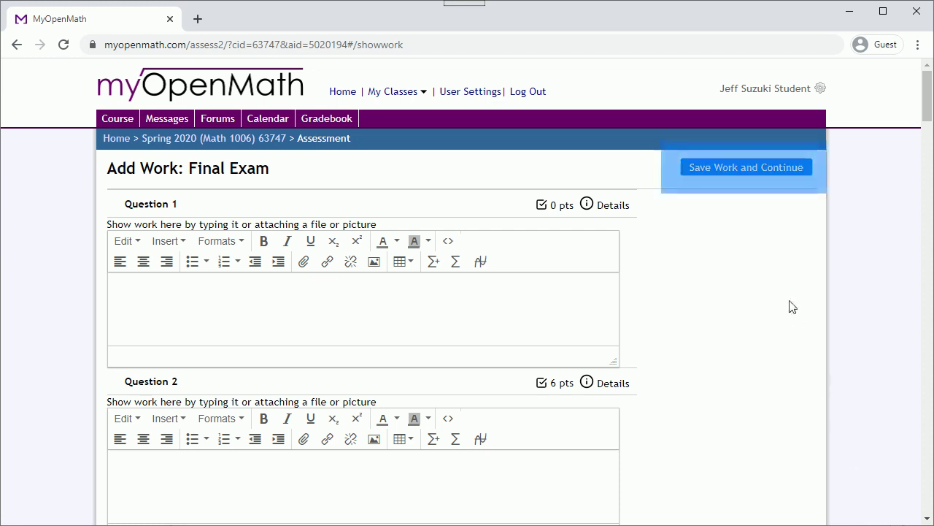
Save Work and Continue to reach the exam's submitted summary
{"action": "left_click", "coordinate": [721, 171]}
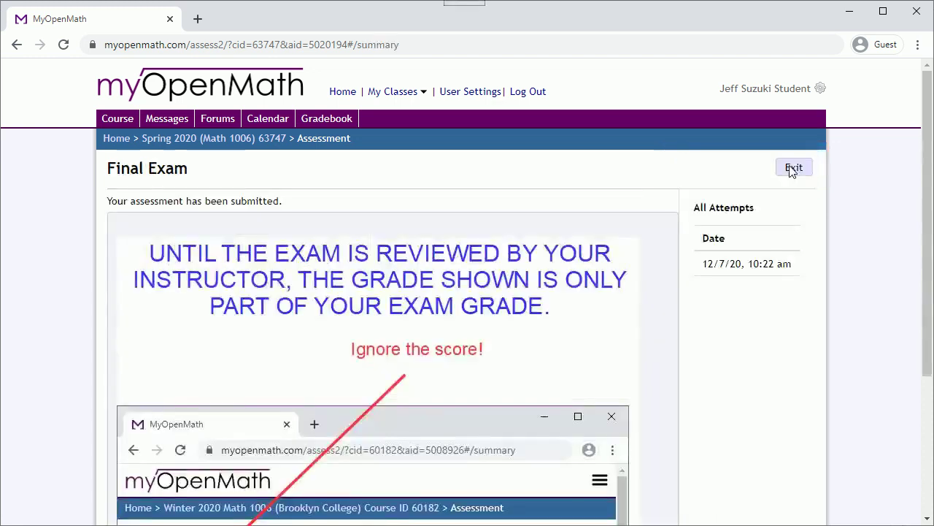